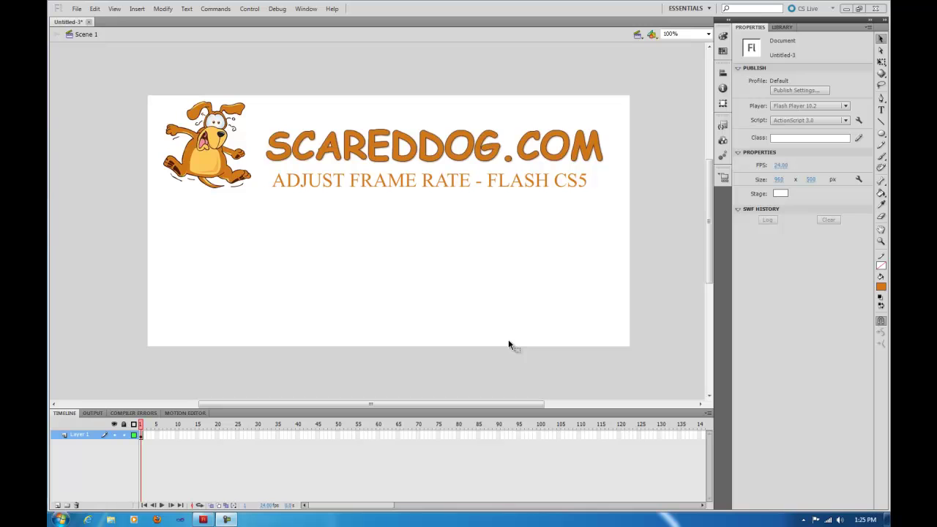
- Try document frame rates of 40 and 12, then set it back to 24
click(781, 169)
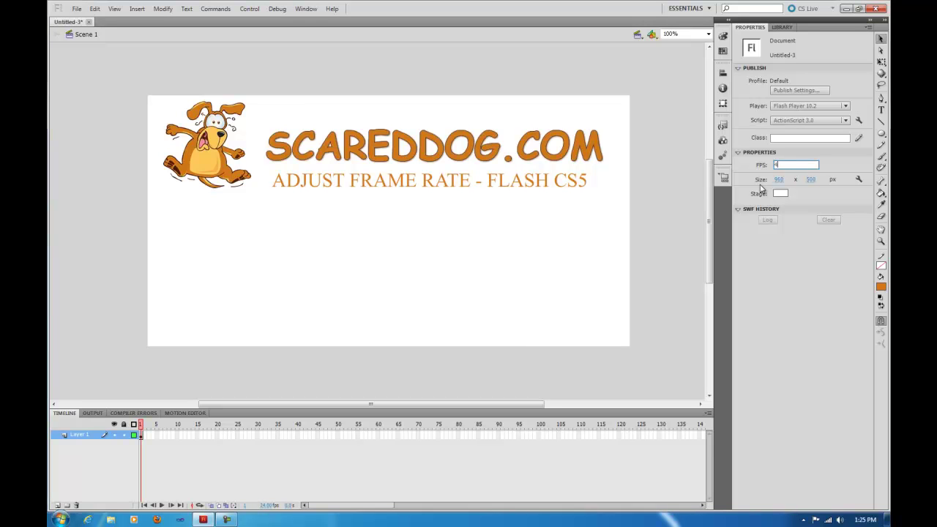
text(0)
key(Return)
click(784, 164)
text(12)
key(Return)
click(783, 165)
key(Return)
click(391, 236)
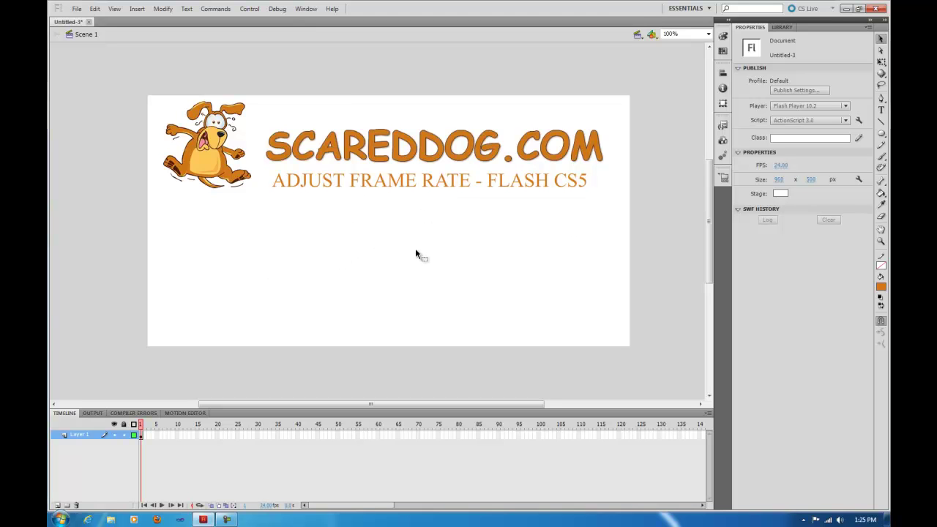
- Add a new layer and draw an orange circle on the stage's left side
click(57, 505)
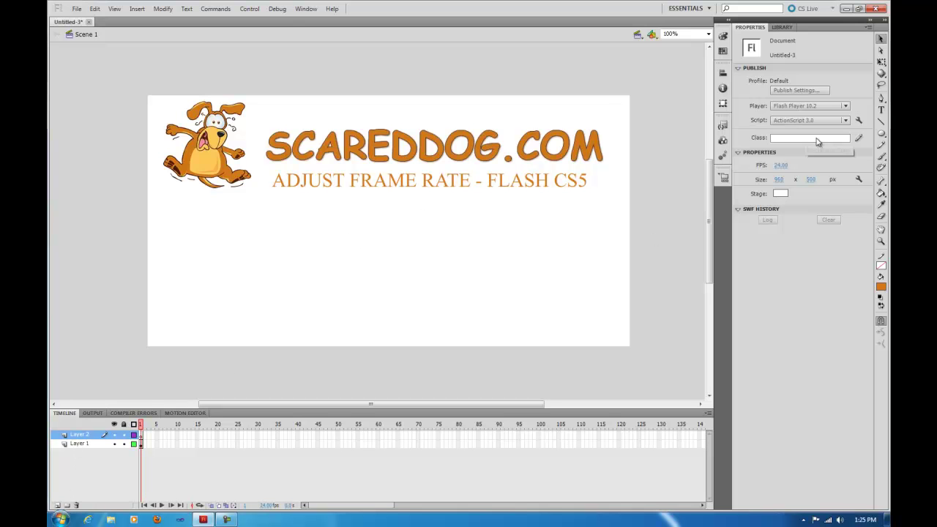
click(882, 133)
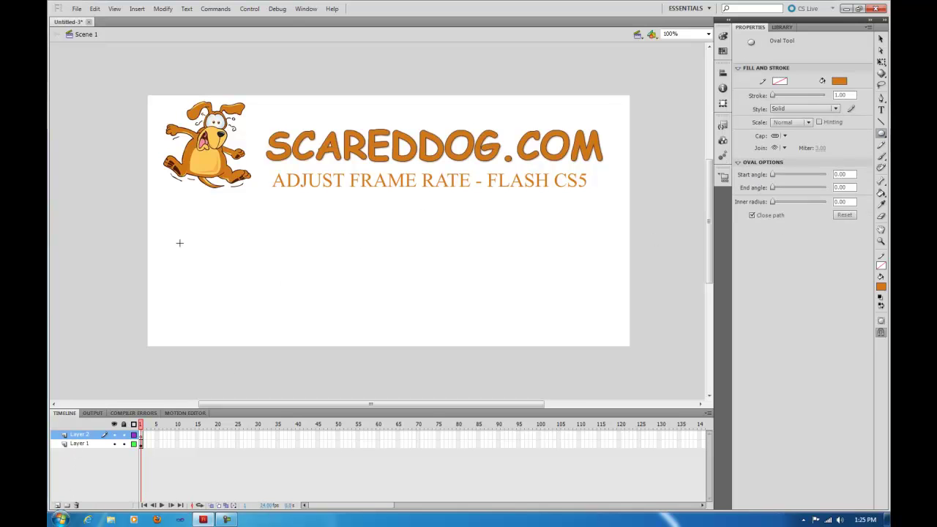
drag(177, 233, 242, 295)
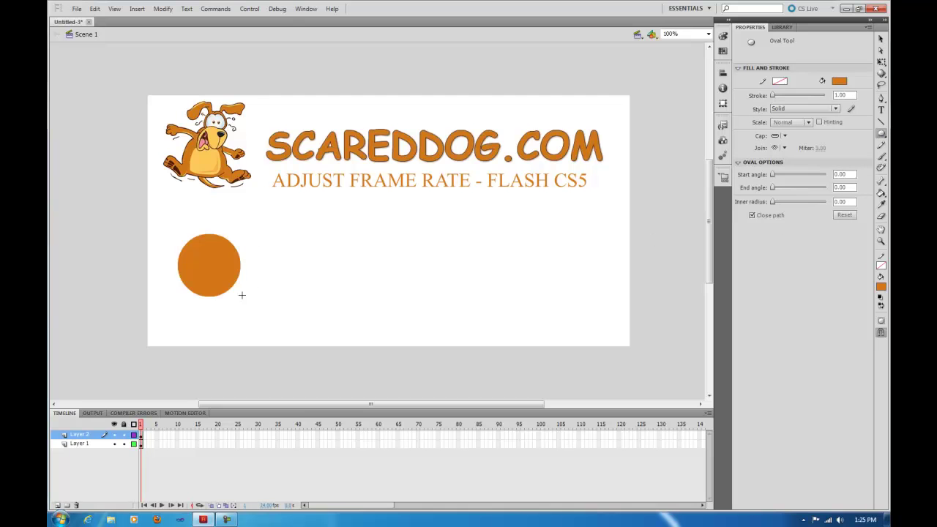
- Extend both layers to frame 200 and add a keyframe on Layer 2 there
mouse_move(350, 506)
mouse_down()
mouse_move(475, 505)
mouse_move(452, 505)
mouse_up()
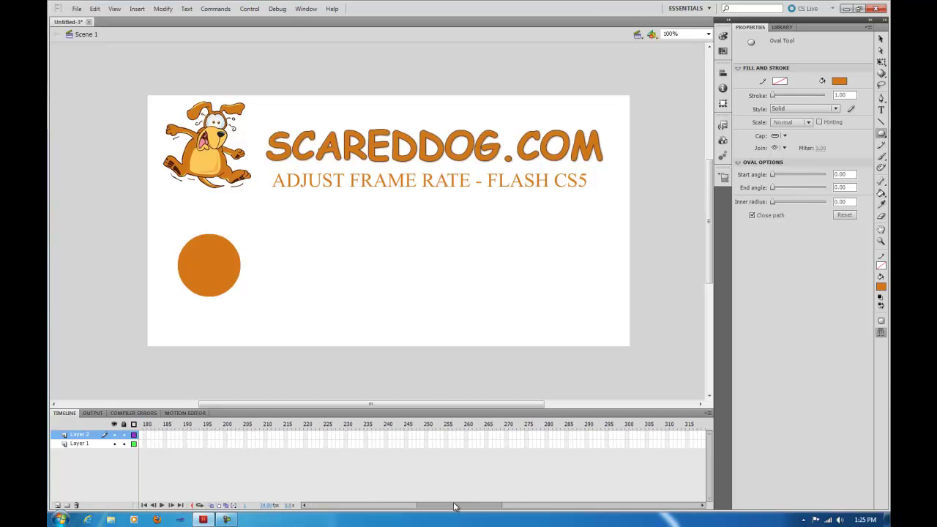
click(239, 443)
key(F5)
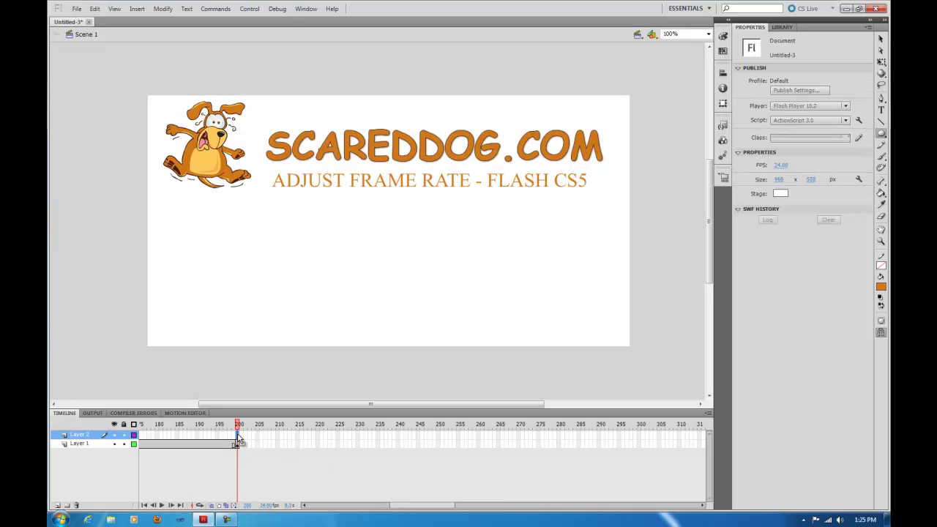
click(238, 436)
key(F6)
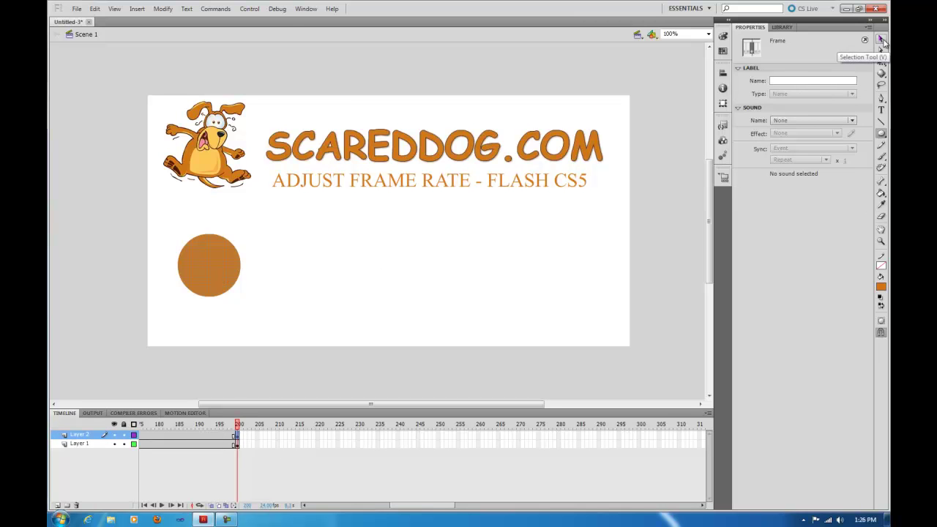
- At frame 200, move the orange circle to the stage's right side
click(881, 39)
drag(212, 275, 569, 283)
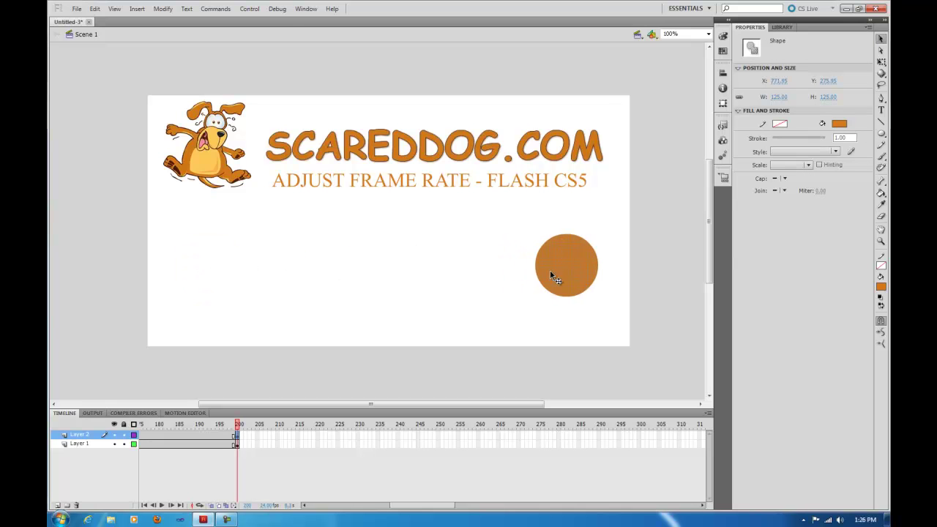
drag(399, 505, 337, 505)
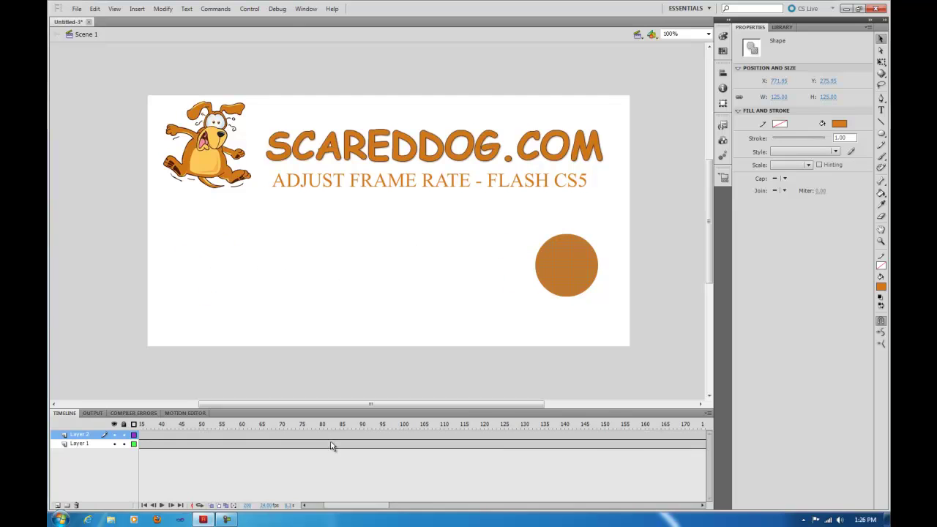
- Create a classic tween across the circle's frames and play it back to check the motion
click(330, 435)
right_click(330, 433)
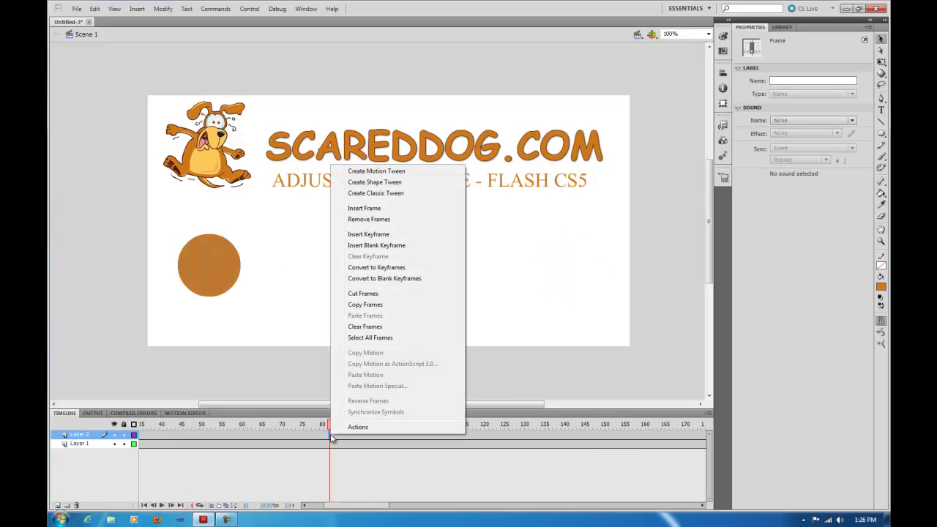
click(360, 193)
drag(331, 430, 546, 432)
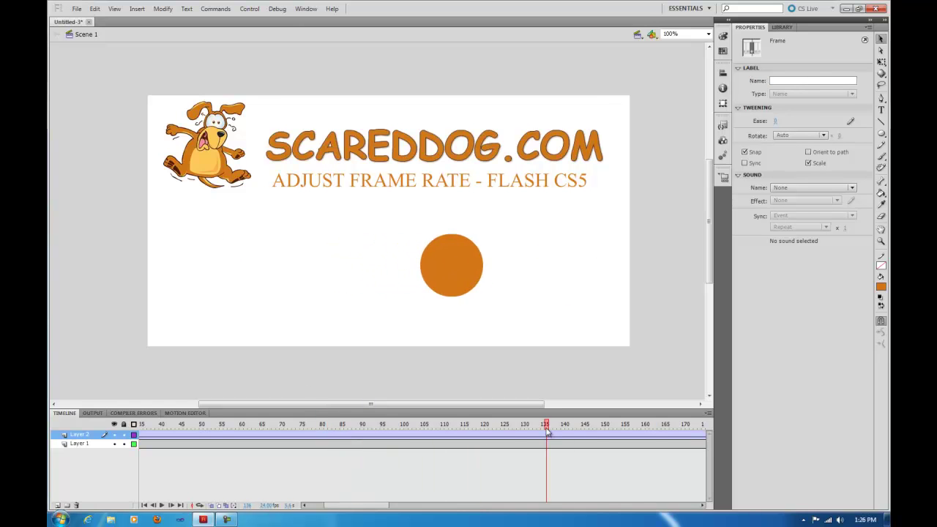
key(Return)
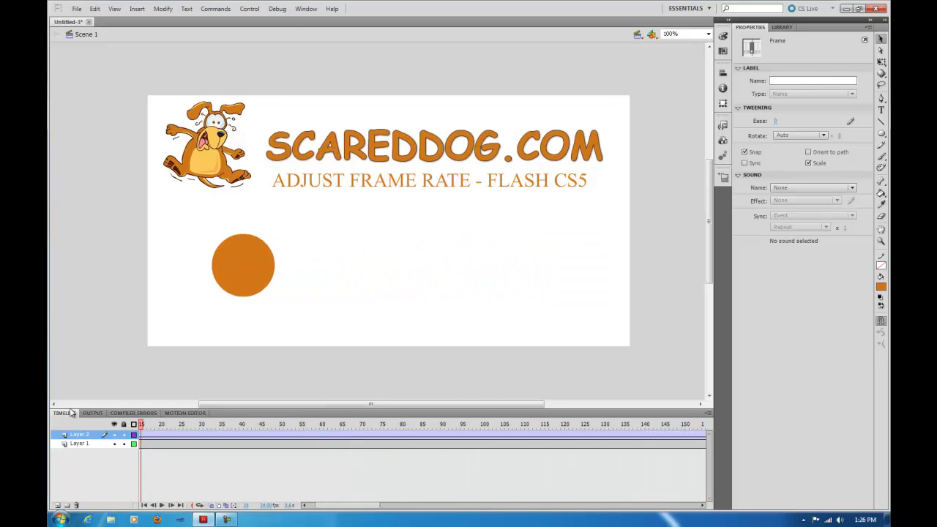
click(701, 218)
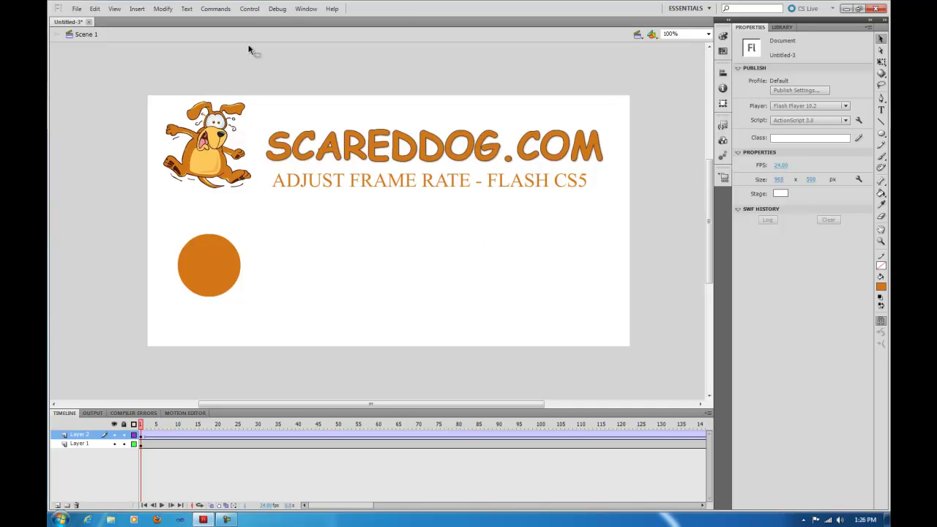
click(249, 8)
click(268, 92)
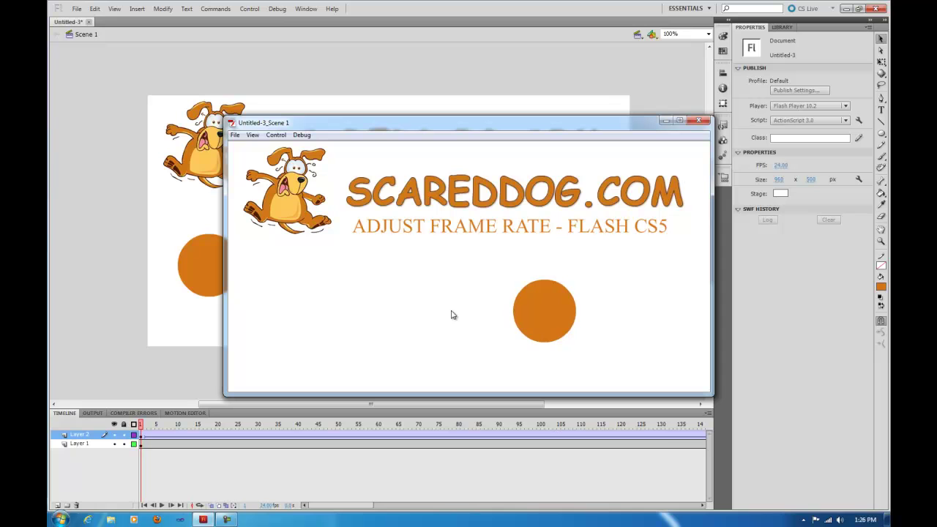
click(700, 121)
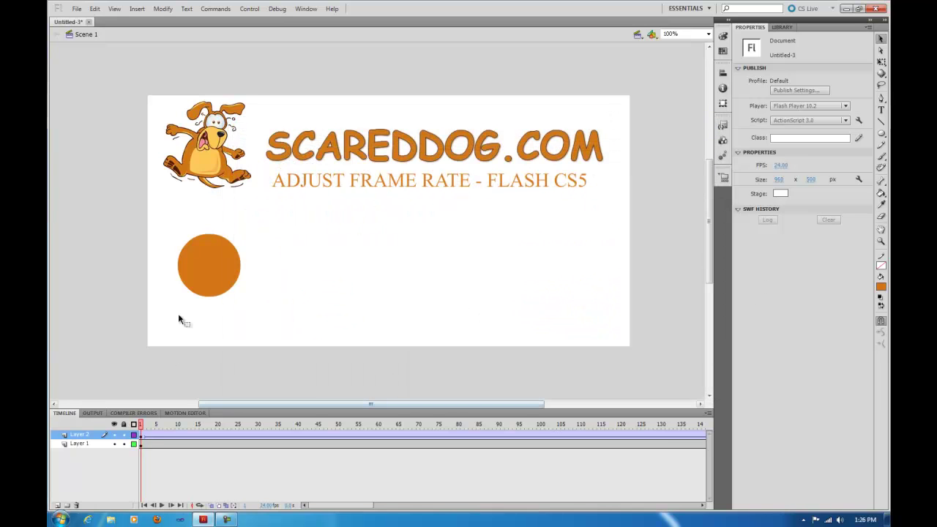
- Add a third layer named Actions and select its frame 100
click(58, 506)
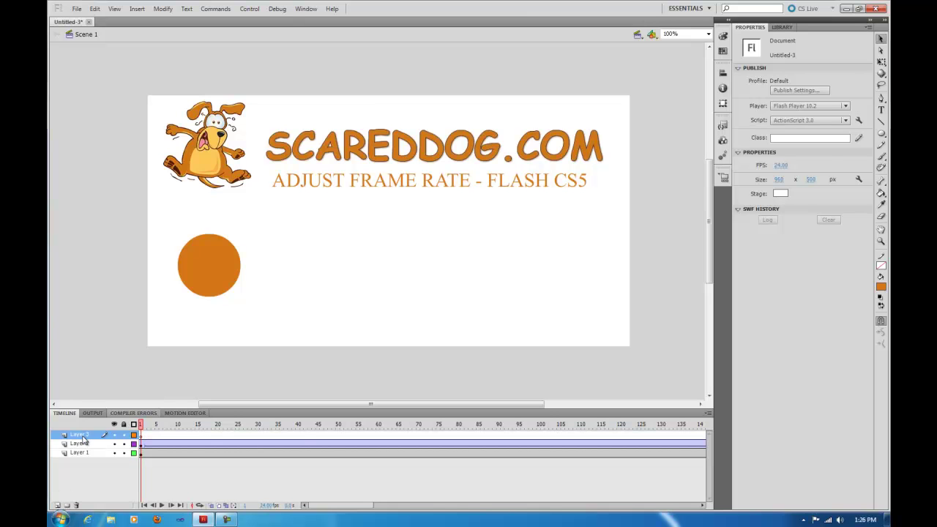
double_click(79, 435)
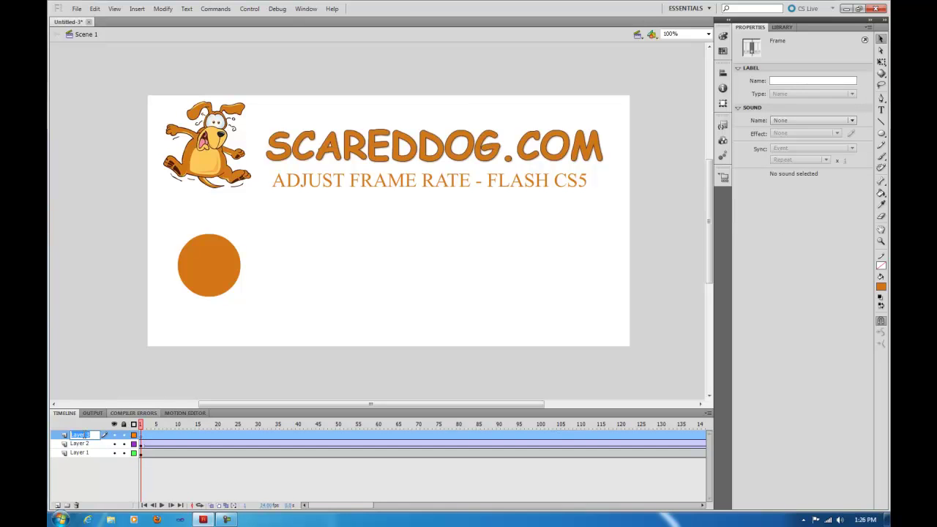
text(Actions)
key(Return)
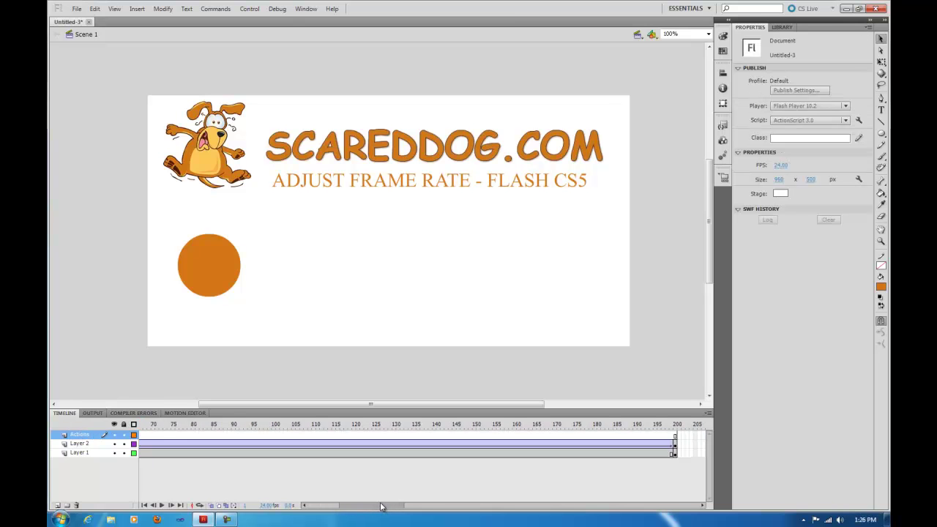
mouse_move(344, 507)
mouse_down()
mouse_move(382, 507)
mouse_move(372, 507)
mouse_up()
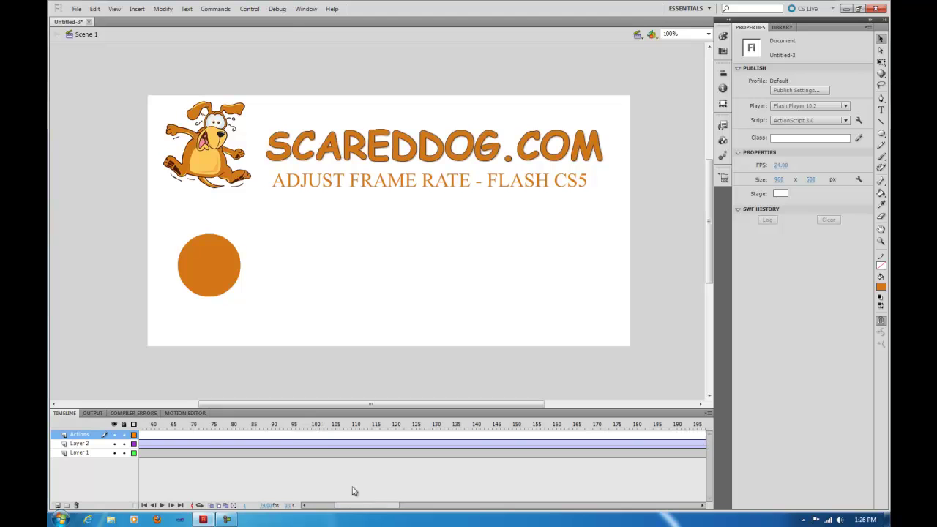
click(315, 437)
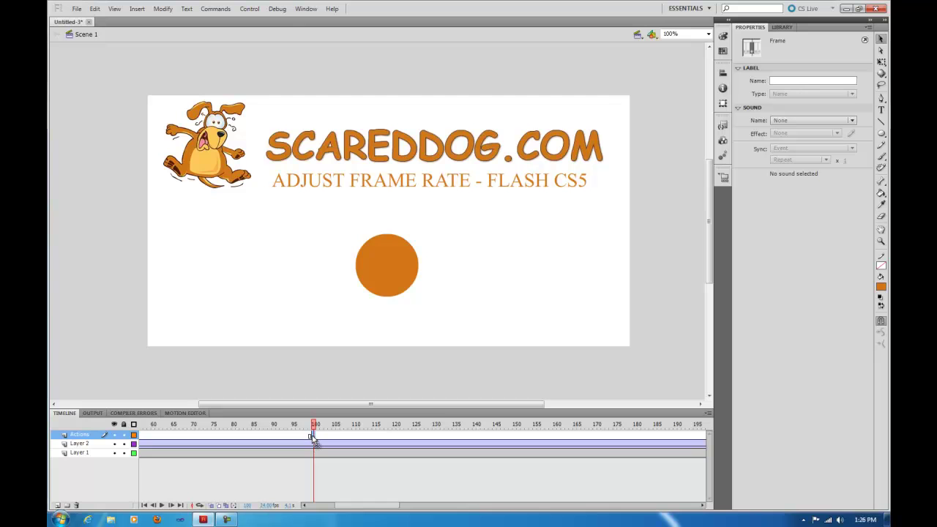
- Give frame 100 the ActionScript stage.frameRate = 15 in the Actions panel
right_click(313, 438)
click(337, 429)
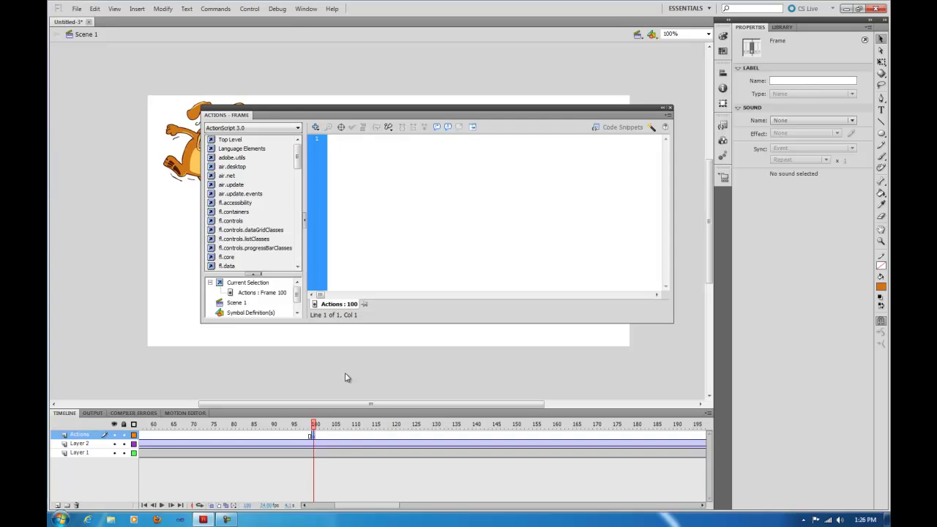
text(stage)
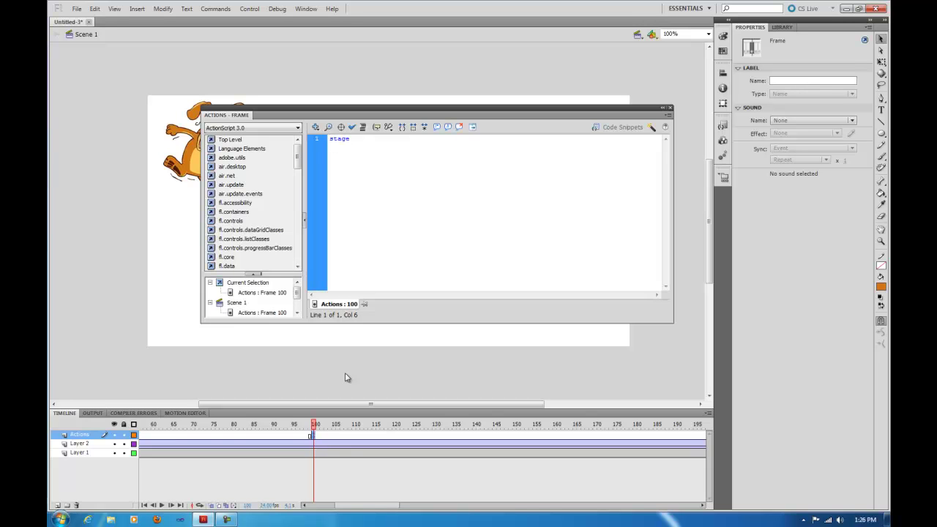
text(.frameRate)
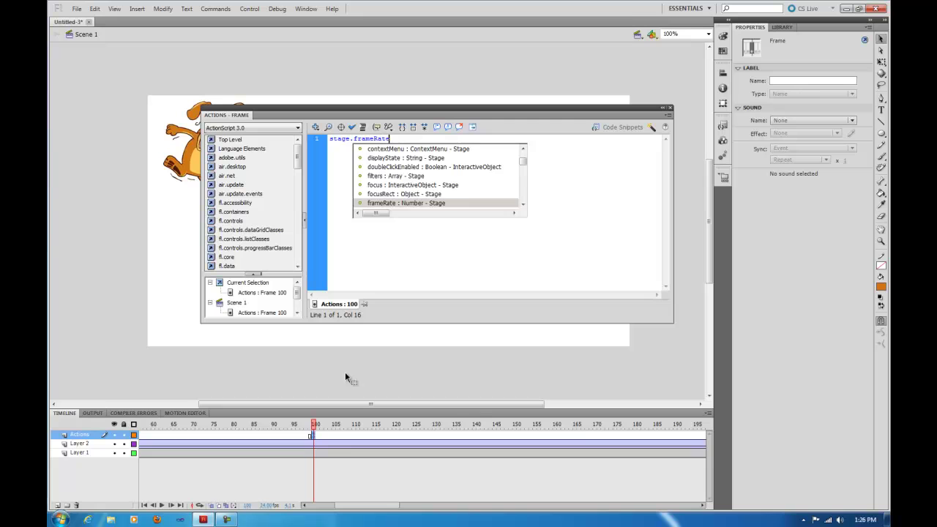
text( = )
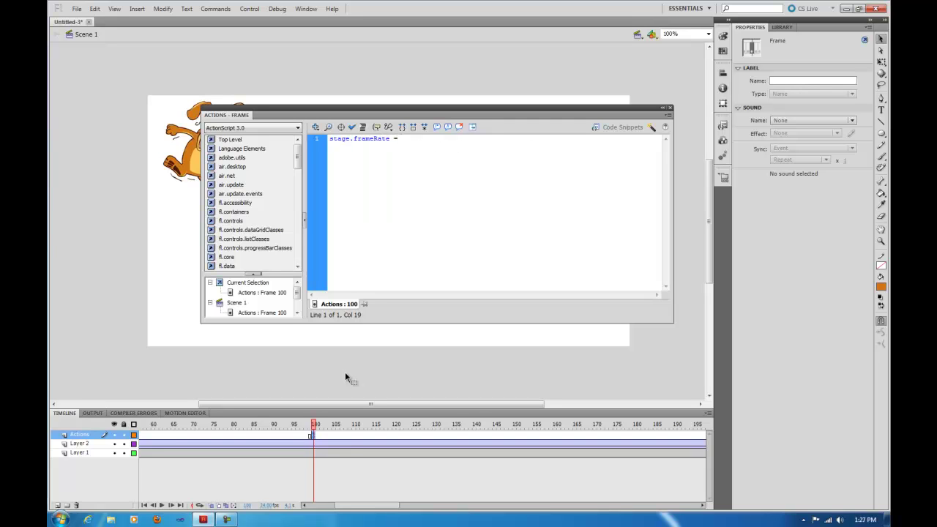
text(150;)
click(669, 107)
click(483, 319)
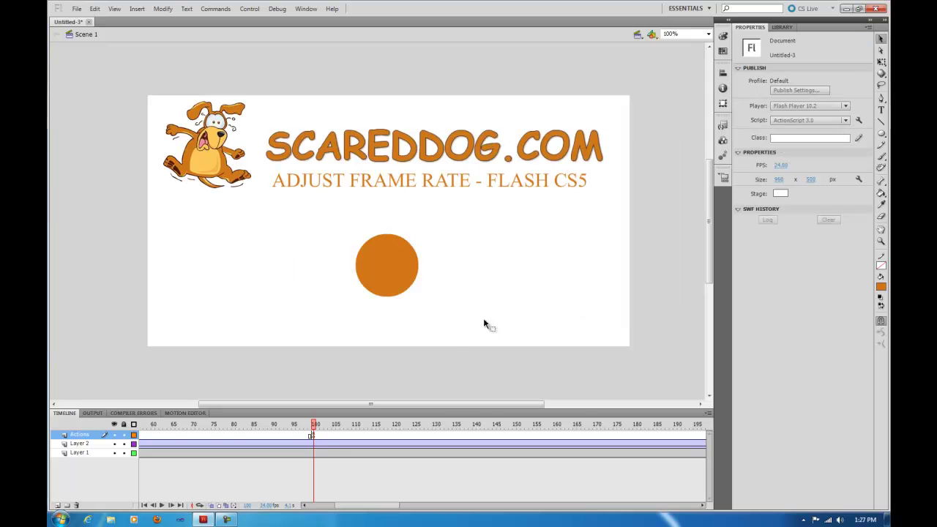
drag(376, 404, 343, 405)
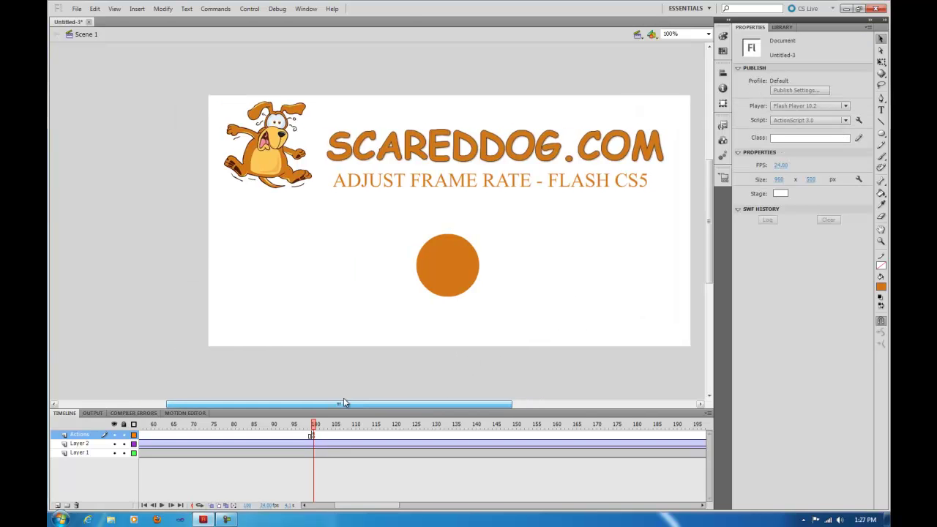
click(249, 9)
click(268, 94)
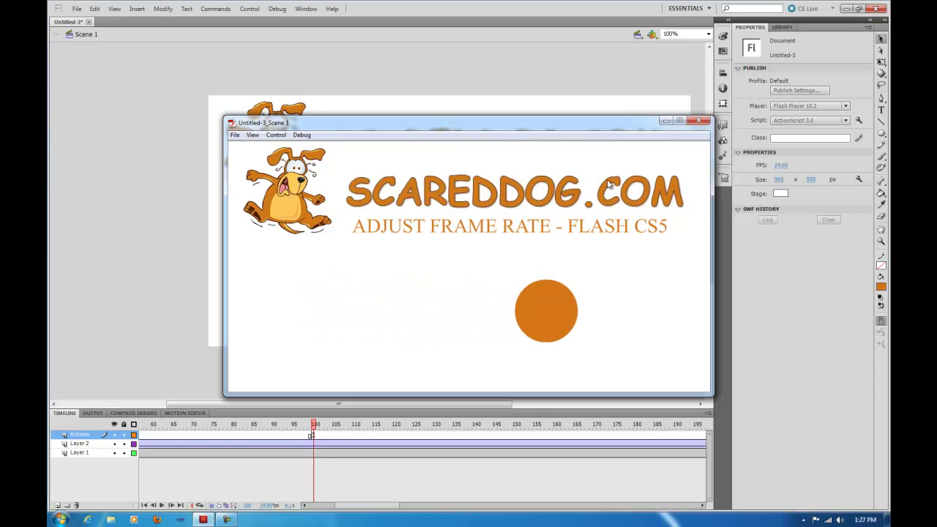
click(699, 121)
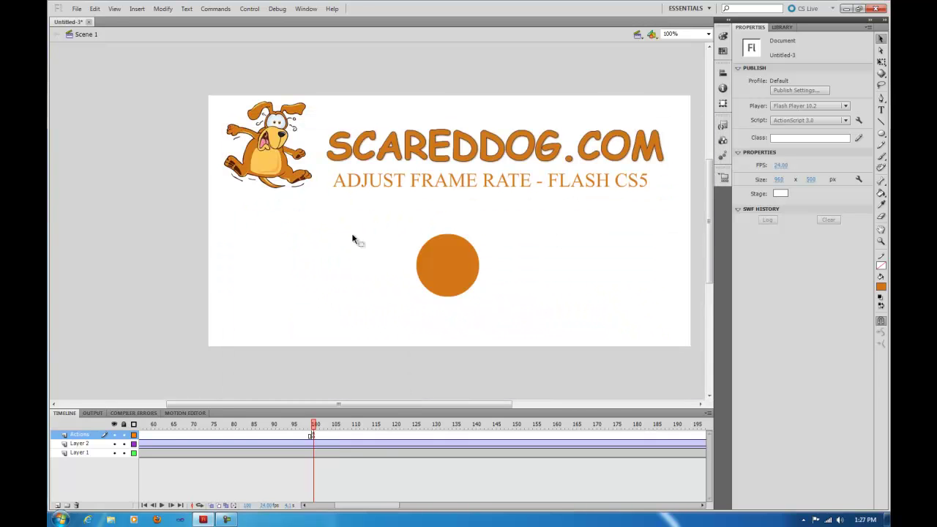
drag(378, 511, 339, 510)
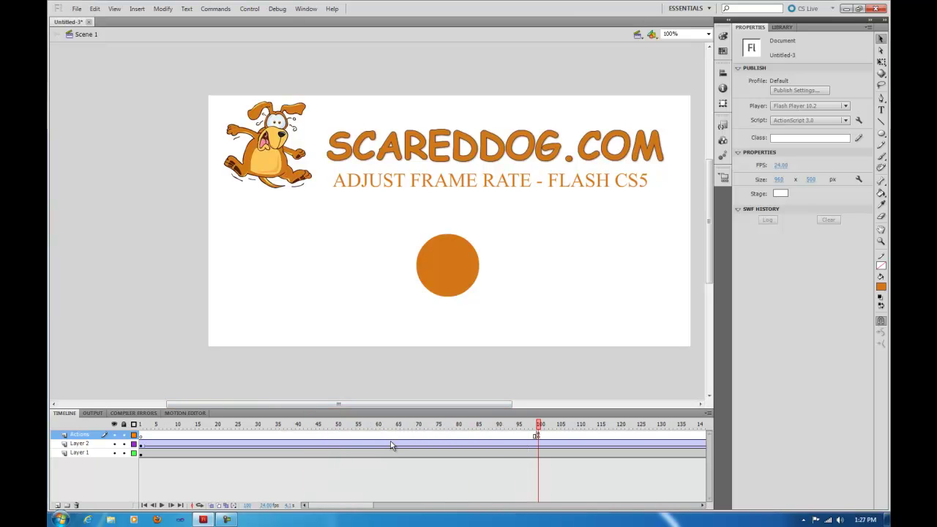
- Give frame 1 of the Actions layer the script stage.frameRate = 24; and close the editor
click(141, 436)
right_click(147, 436)
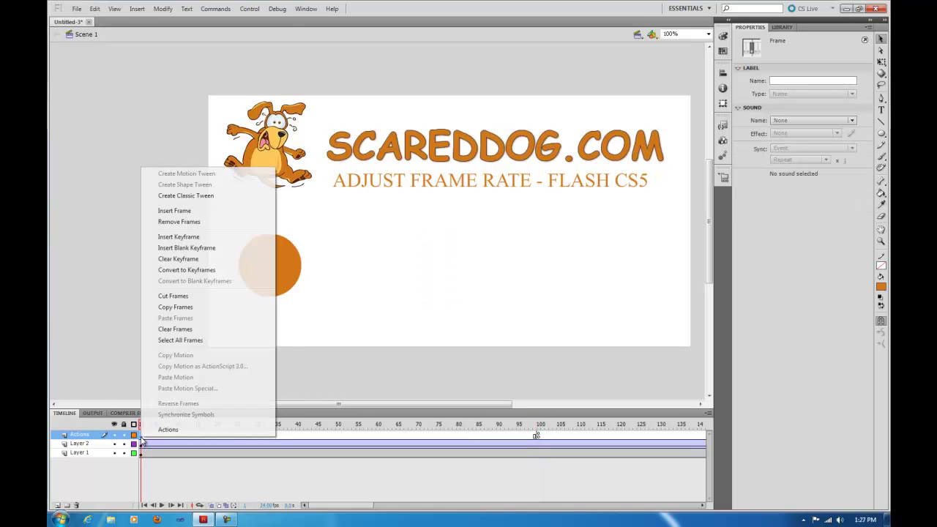
click(167, 429)
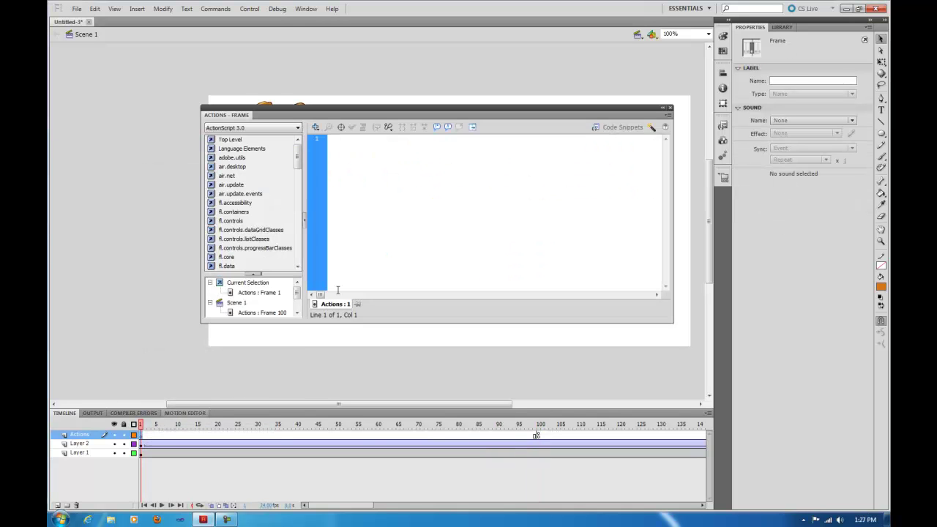
text(sta)
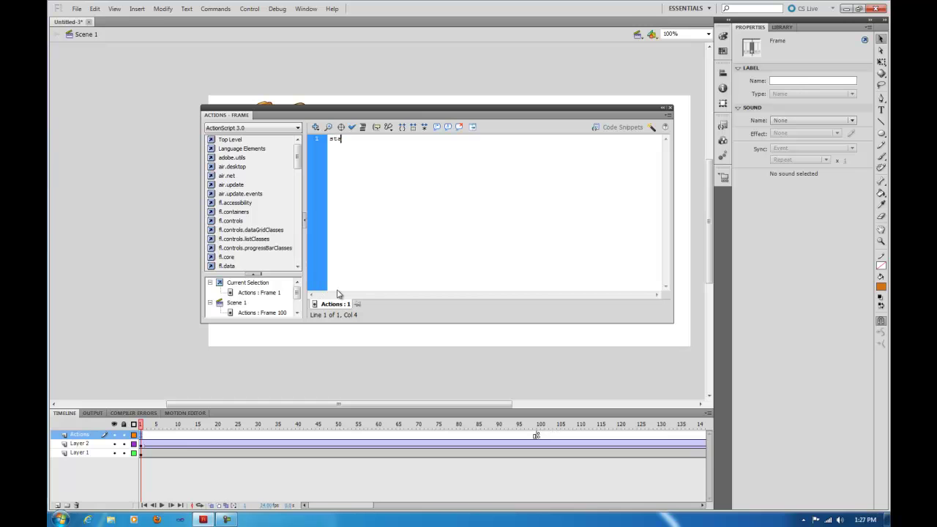
text(ge.)
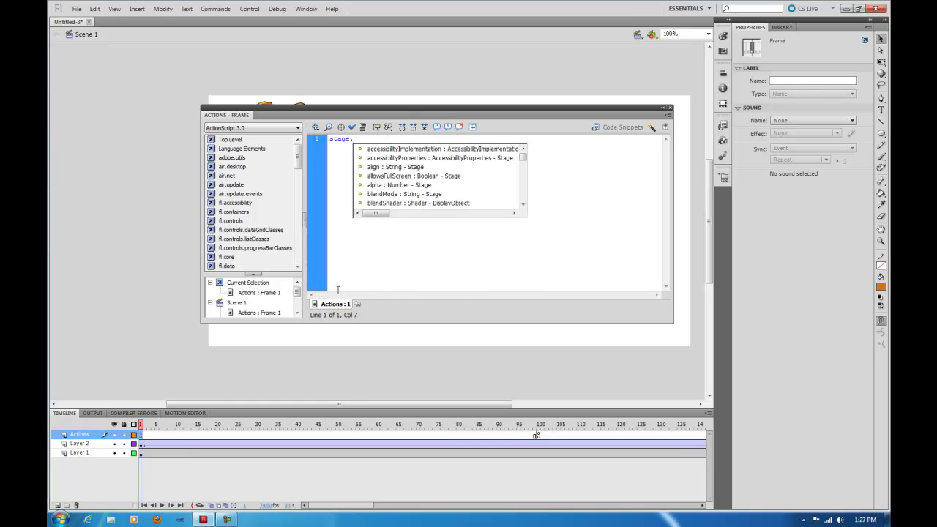
text(frameRat)
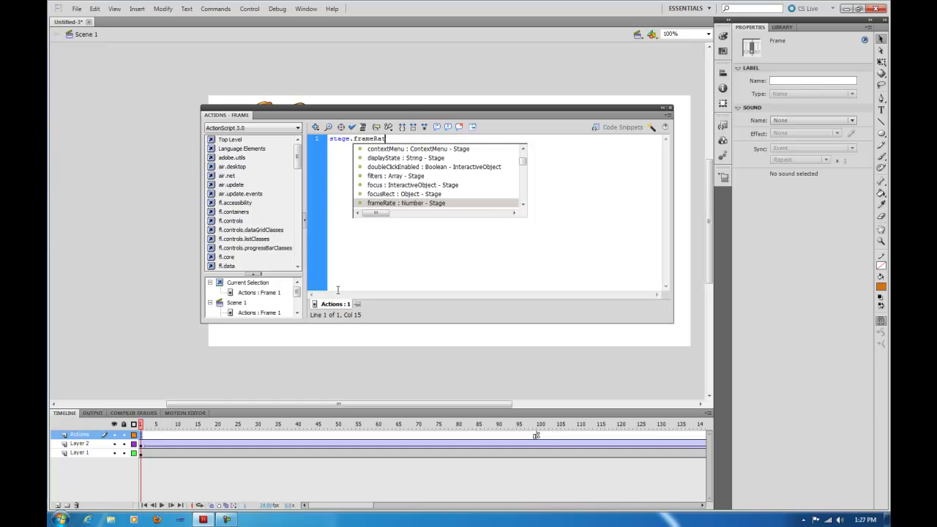
text(e = 24;)
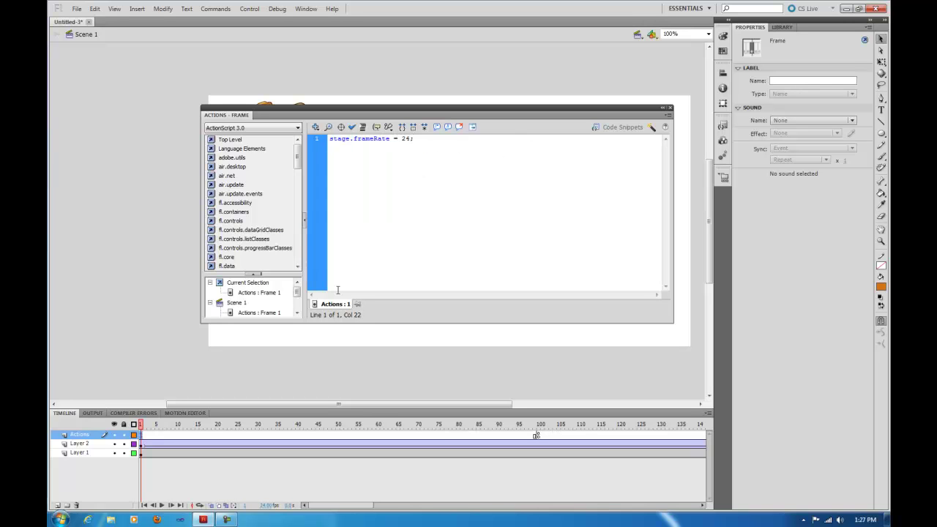
click(669, 108)
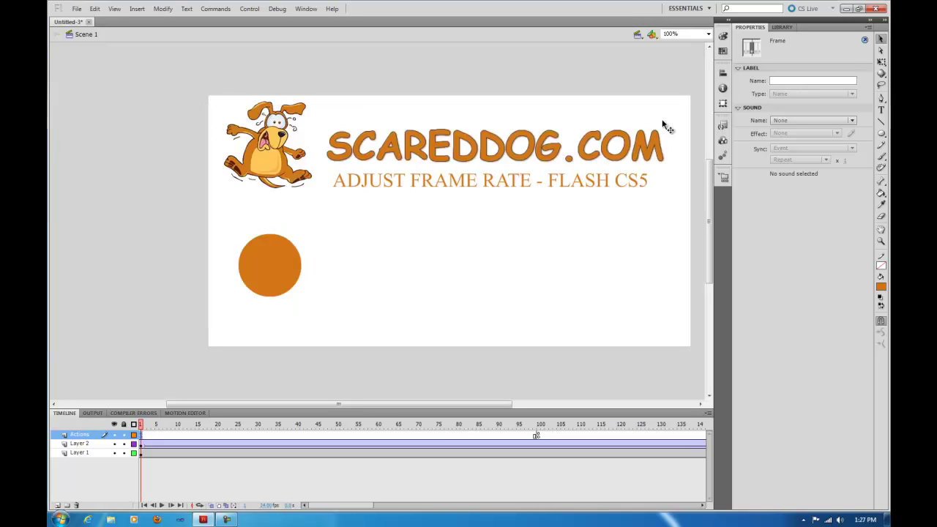
- Run Control > Test Scene to preview the circle animation with both frame-rate scripts
click(461, 293)
click(250, 8)
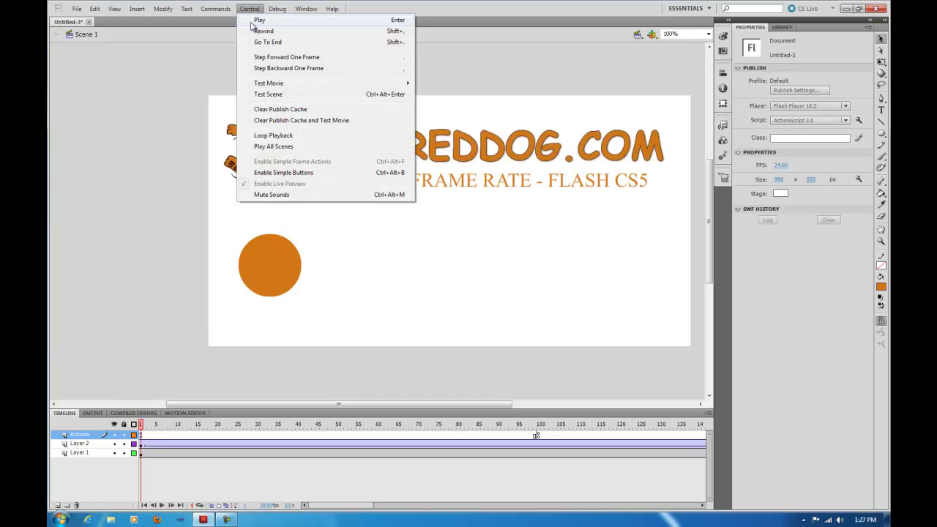
click(268, 94)
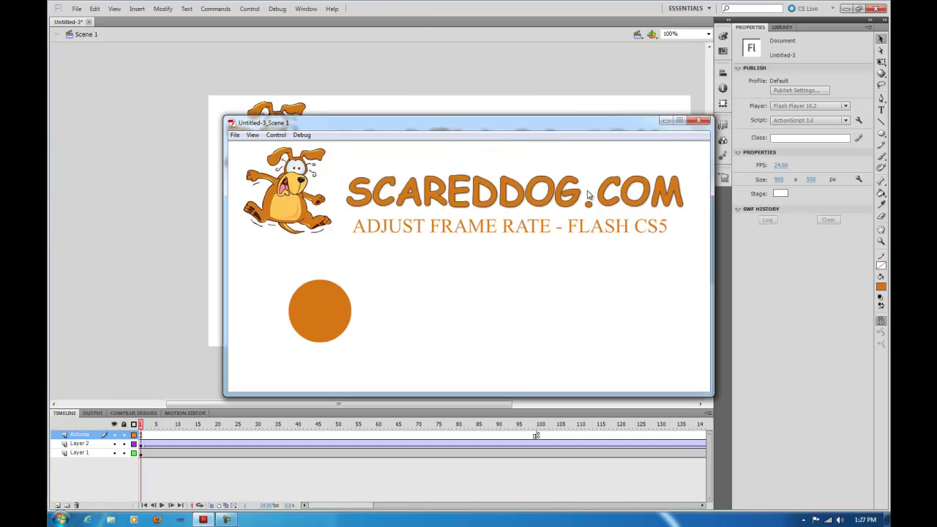